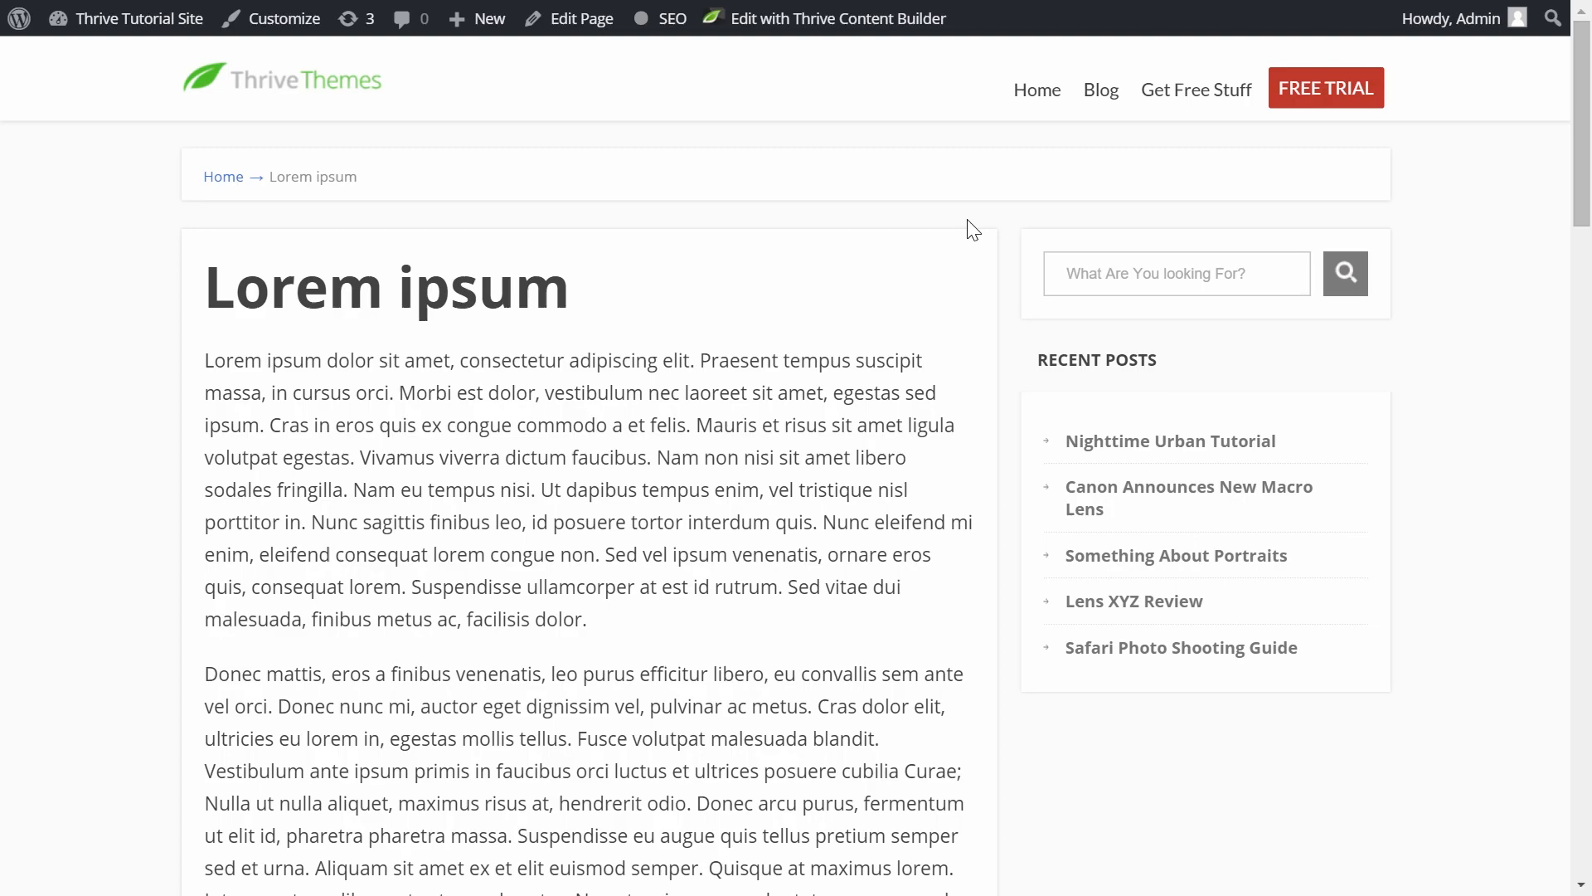
scroll(971, 229, down, 2)
scroll(972, 229, down, 2)
scroll(972, 229, down, 2)
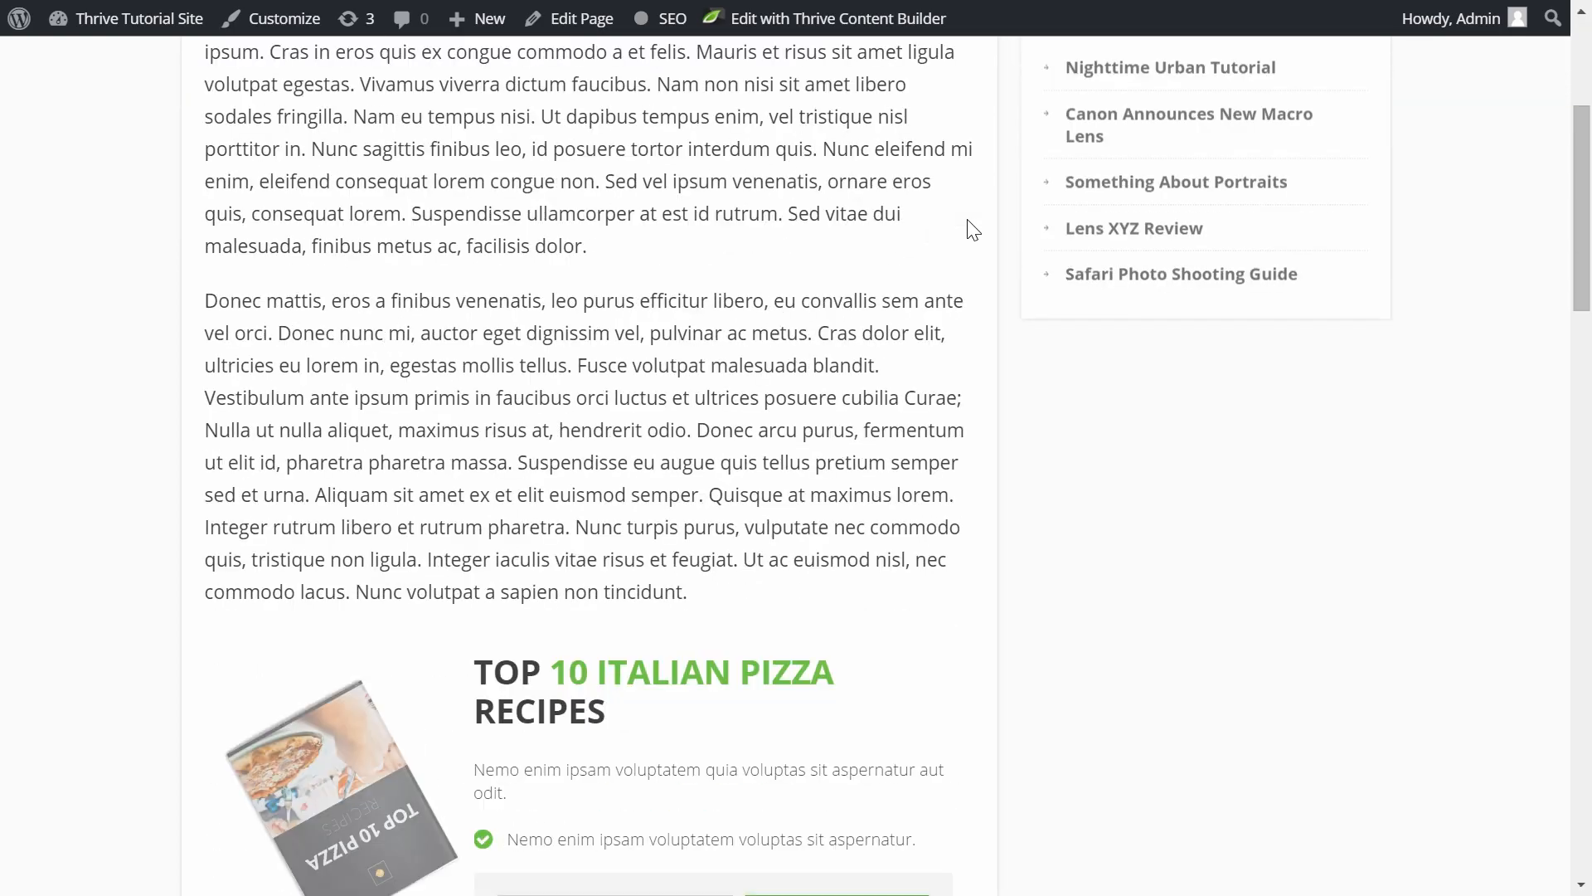
scroll(972, 230, down, 1)
scroll(972, 229, down, 1)
scroll(971, 229, down, 1)
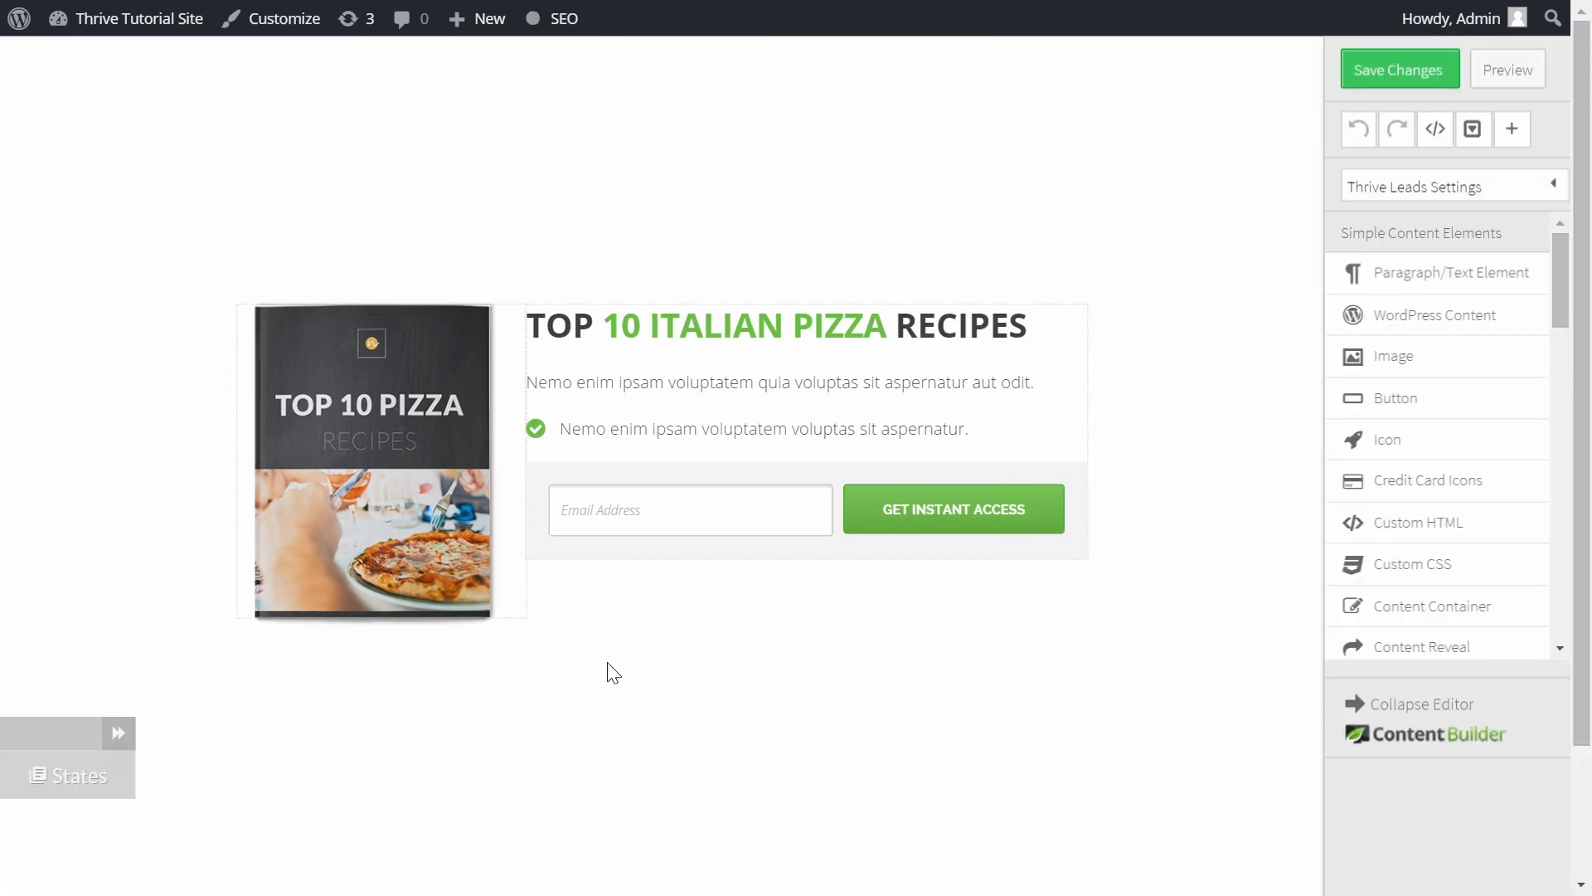
Select the ebook image and bring up its Event Manager.
click(437, 546)
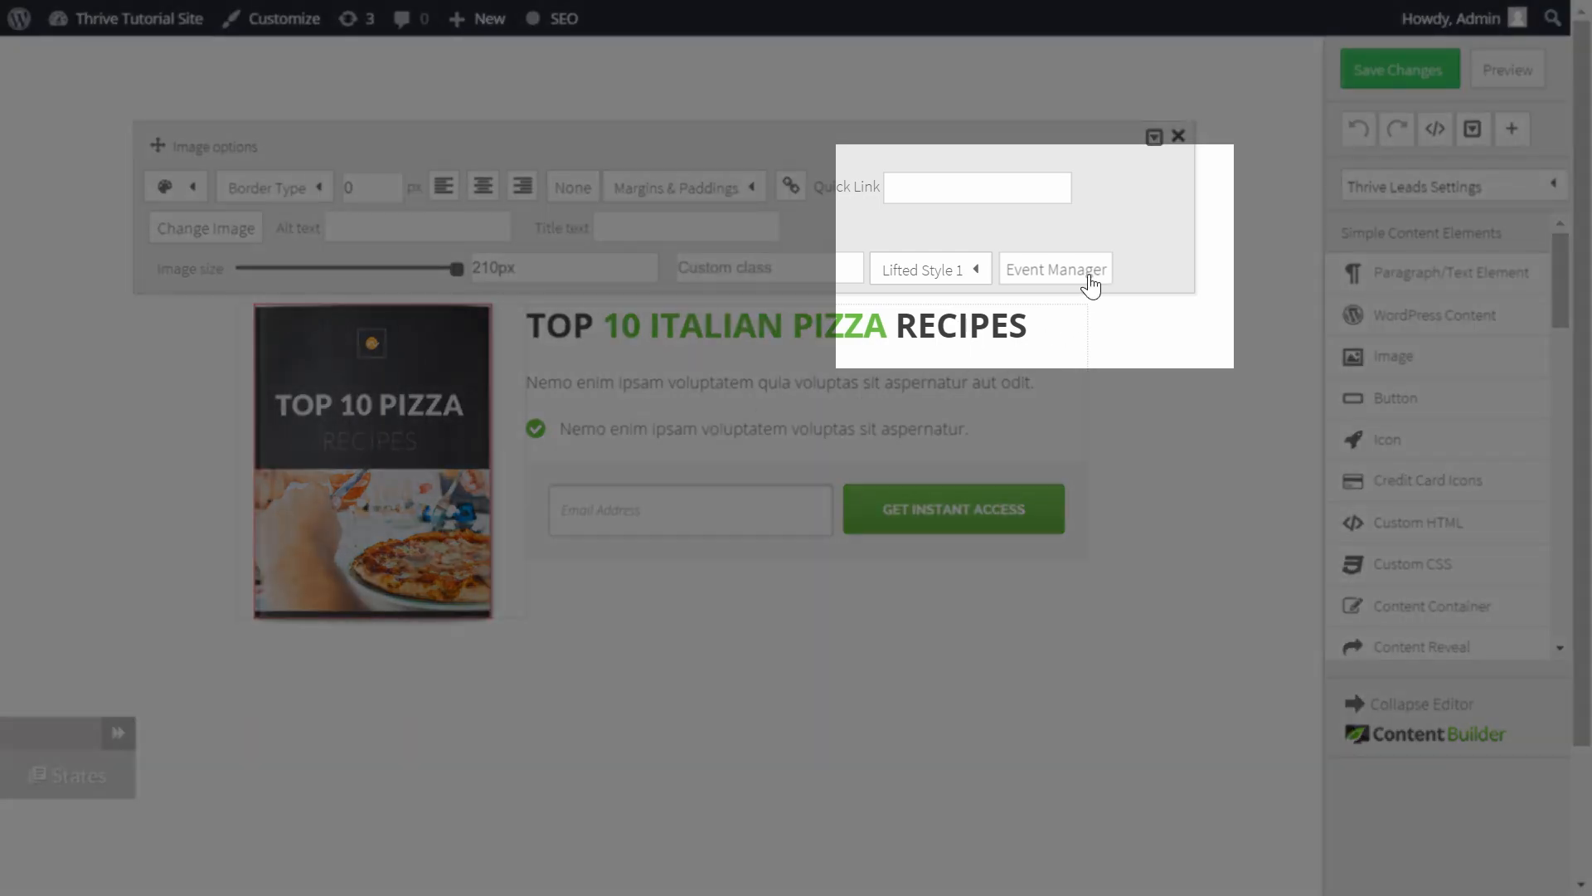
click(1091, 283)
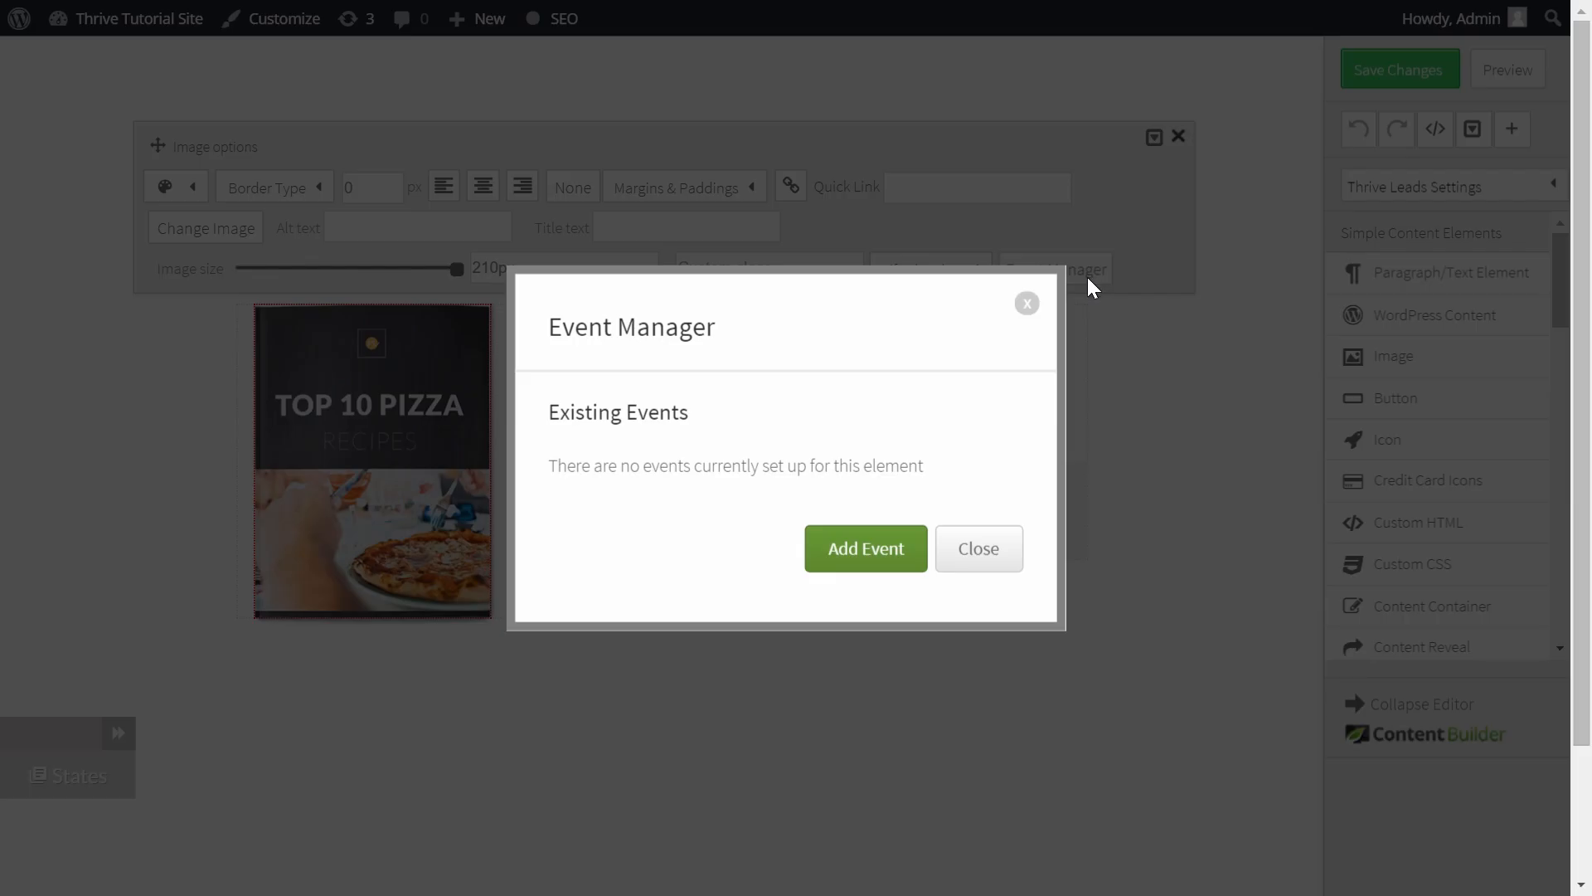
Add a new event whose trigger is Comes into viewport.
click(867, 553)
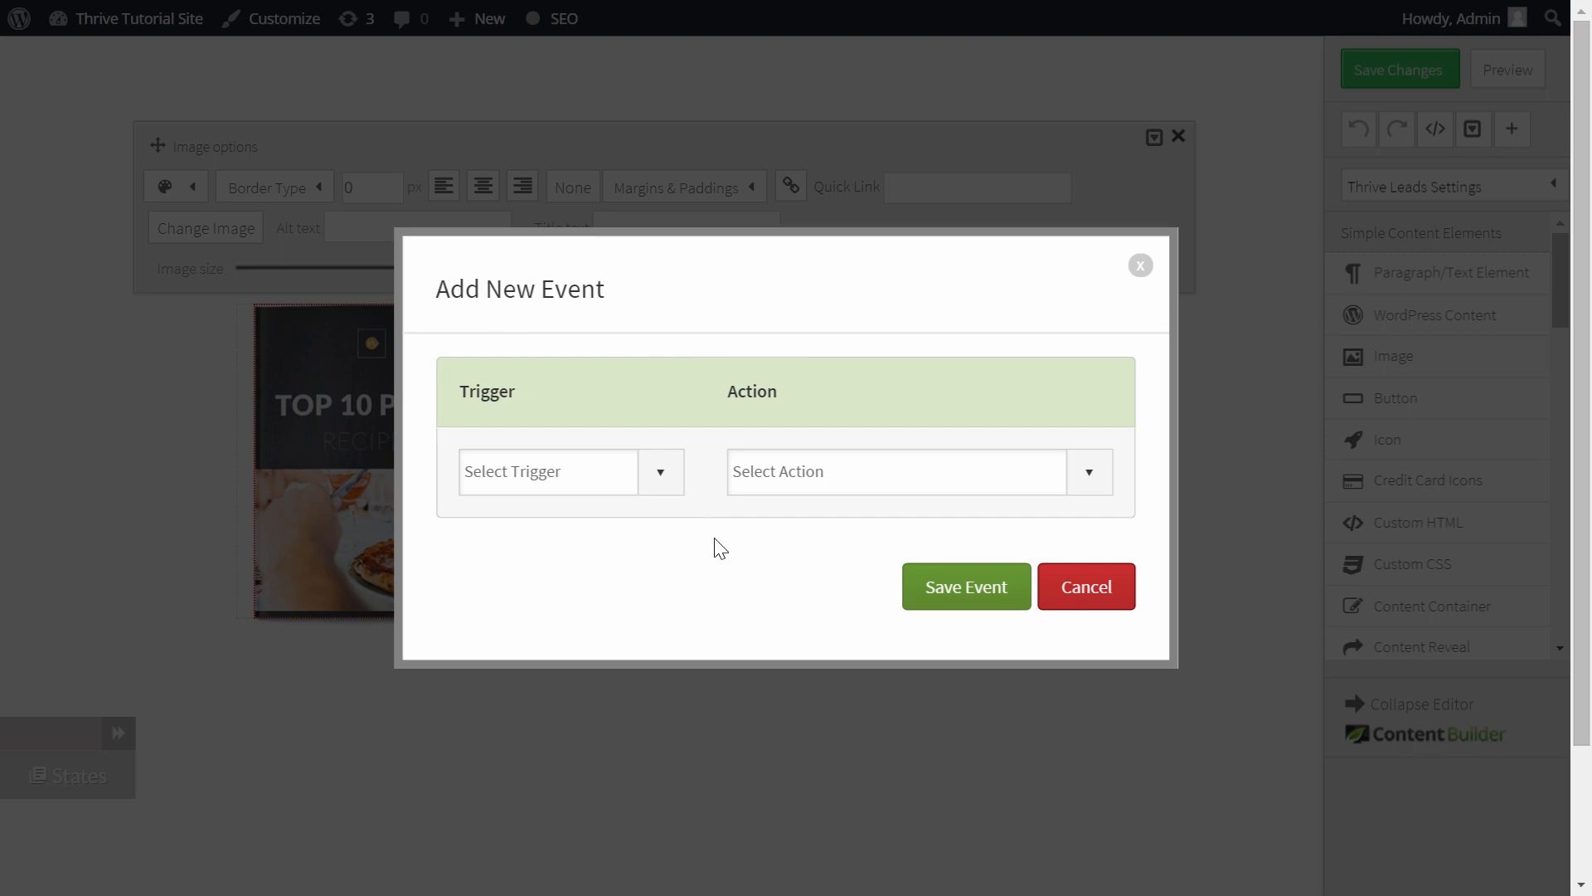
click(666, 473)
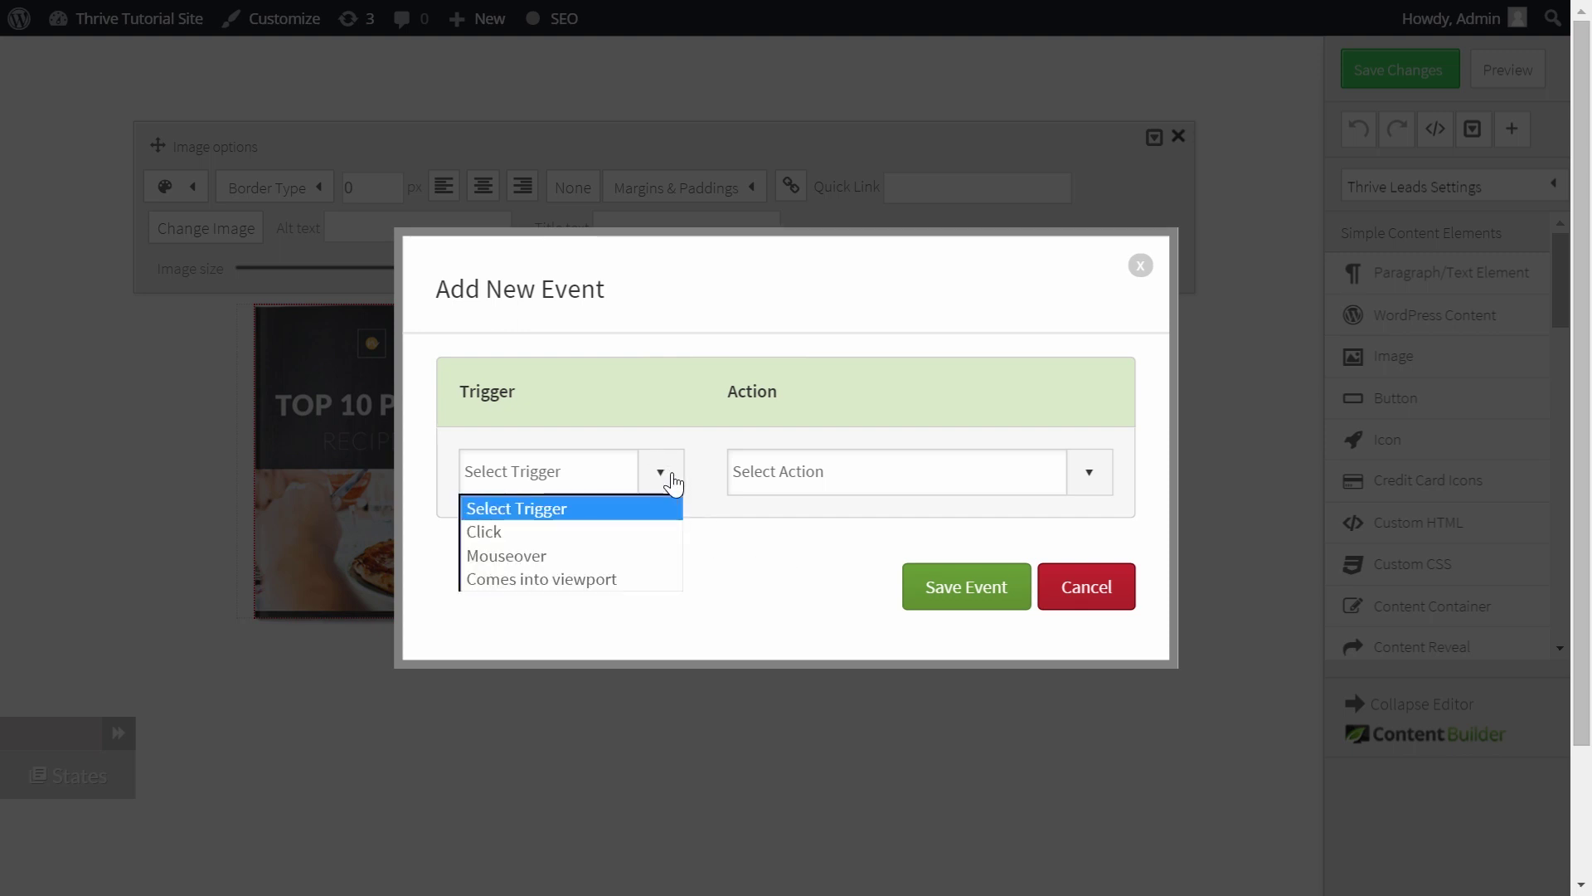
click(626, 578)
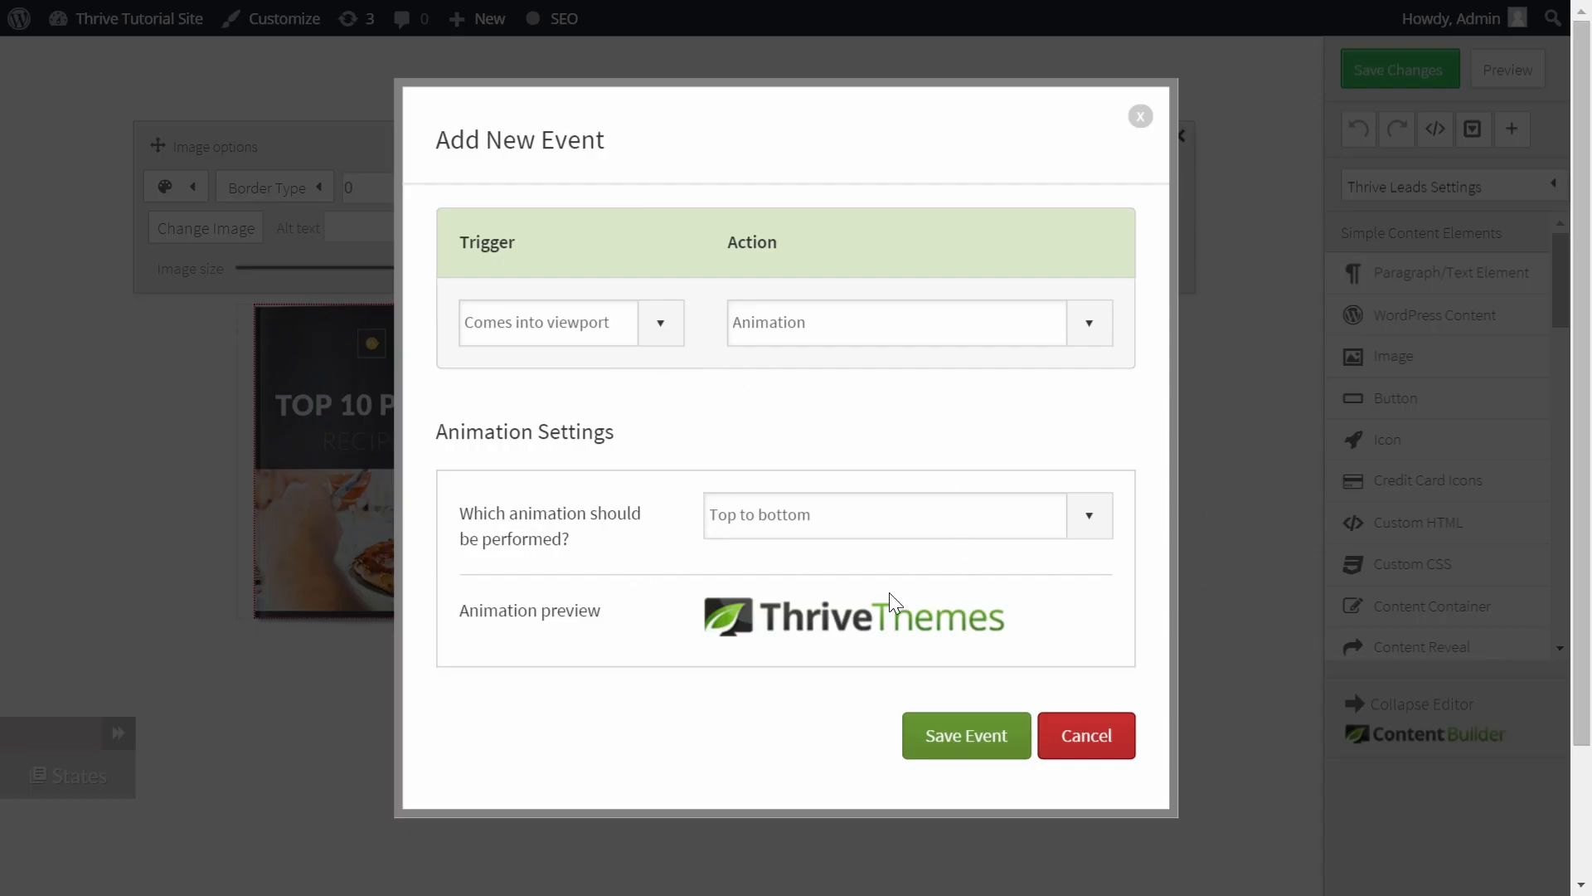
Set the action to a Rotational animation and save the viewport-entry event.
click(1094, 523)
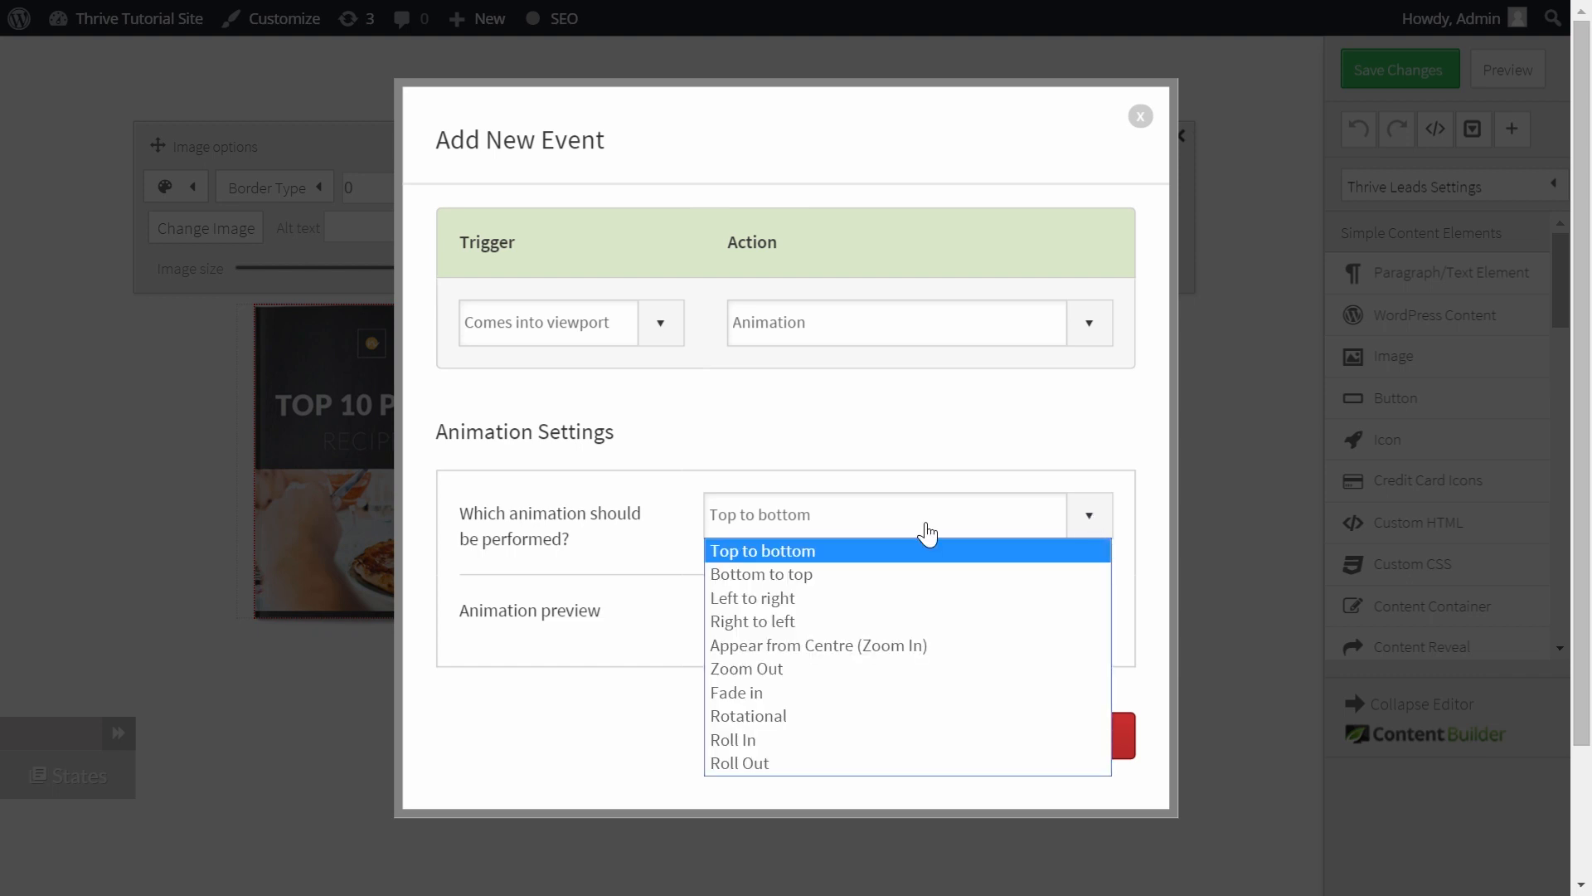
click(851, 717)
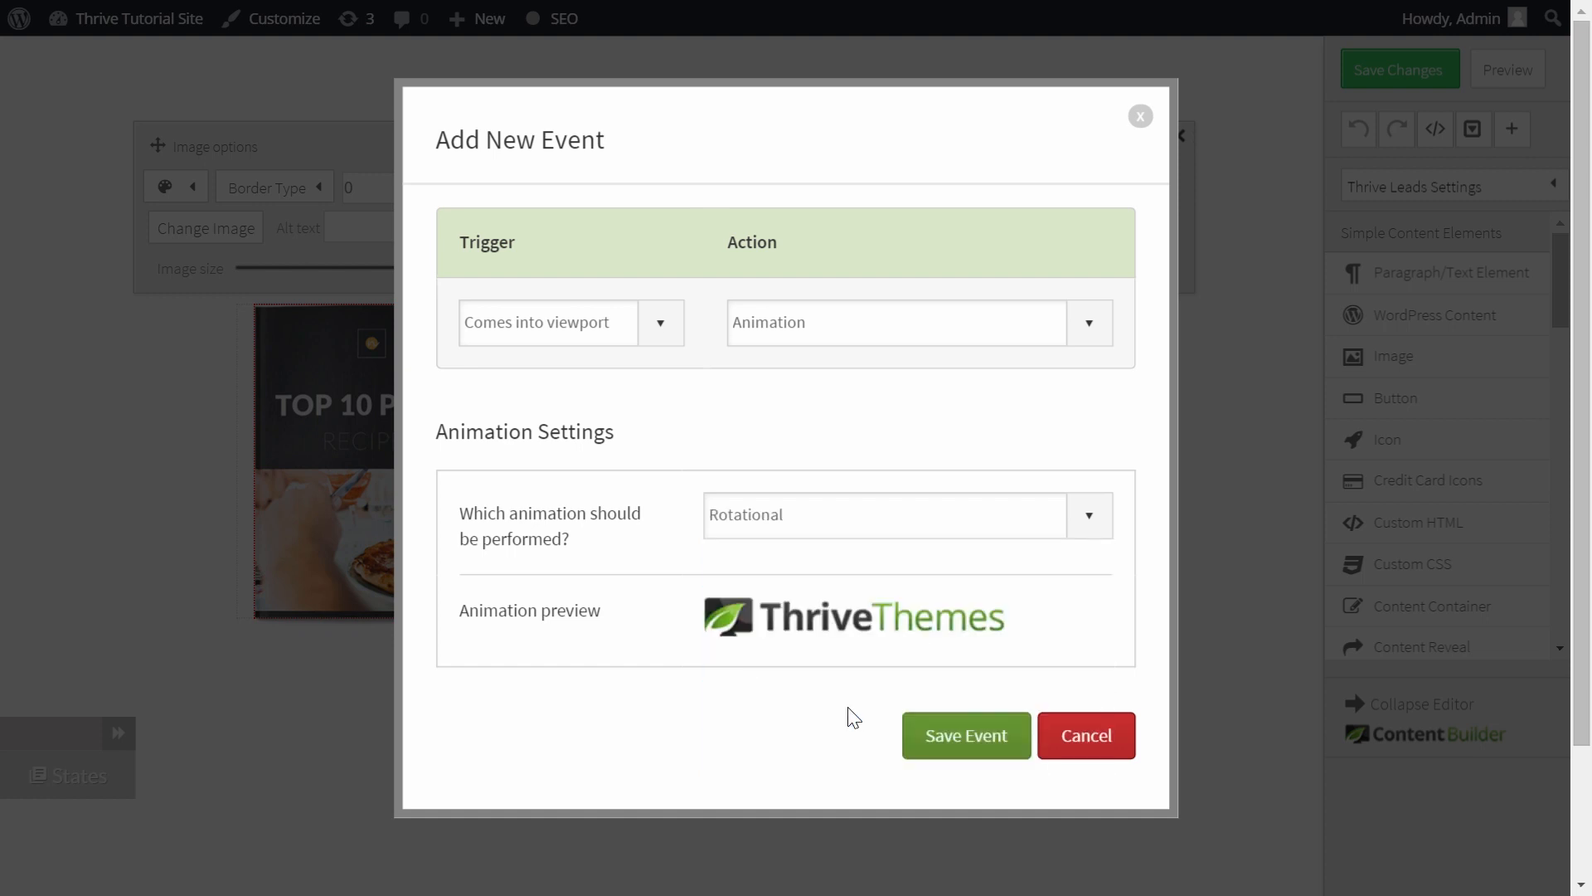
click(992, 740)
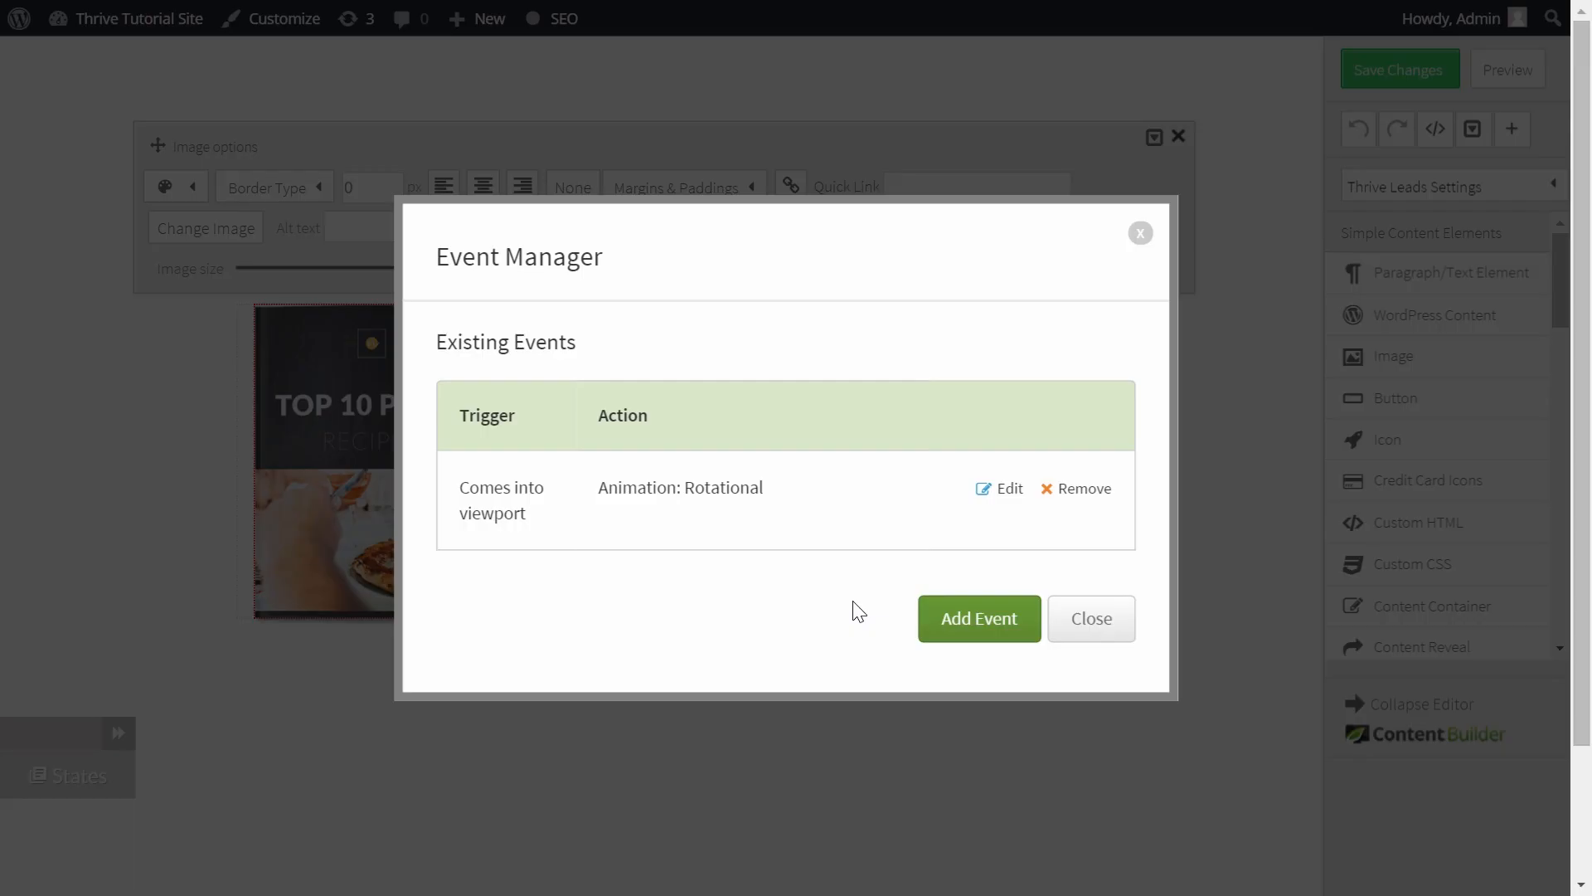
Add a second event: Rotational animation on Mouseover, and save it.
click(992, 616)
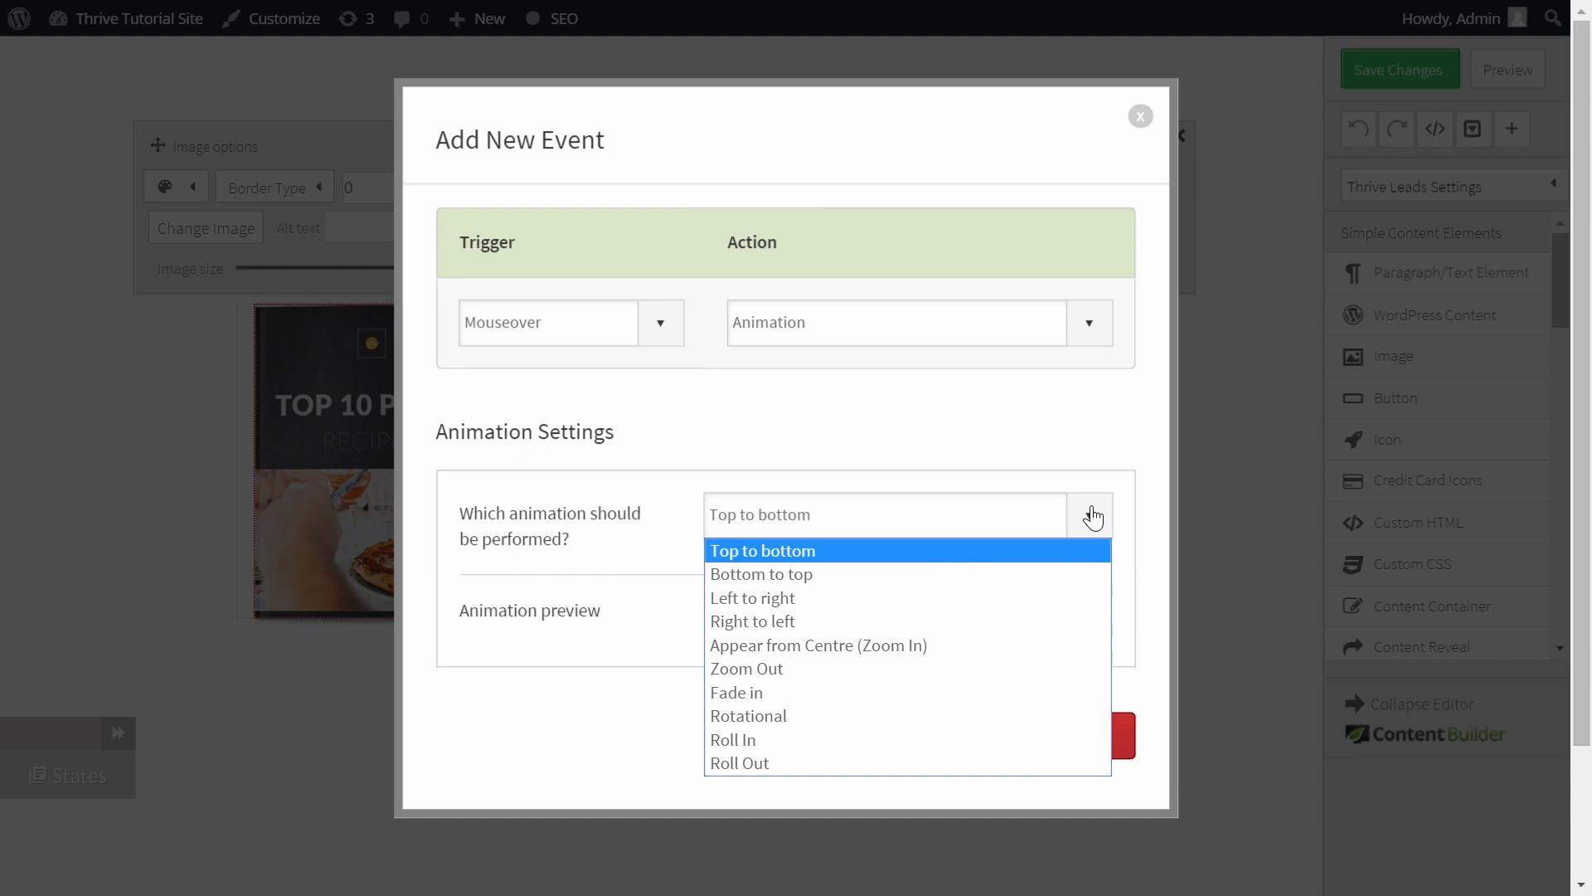
click(895, 718)
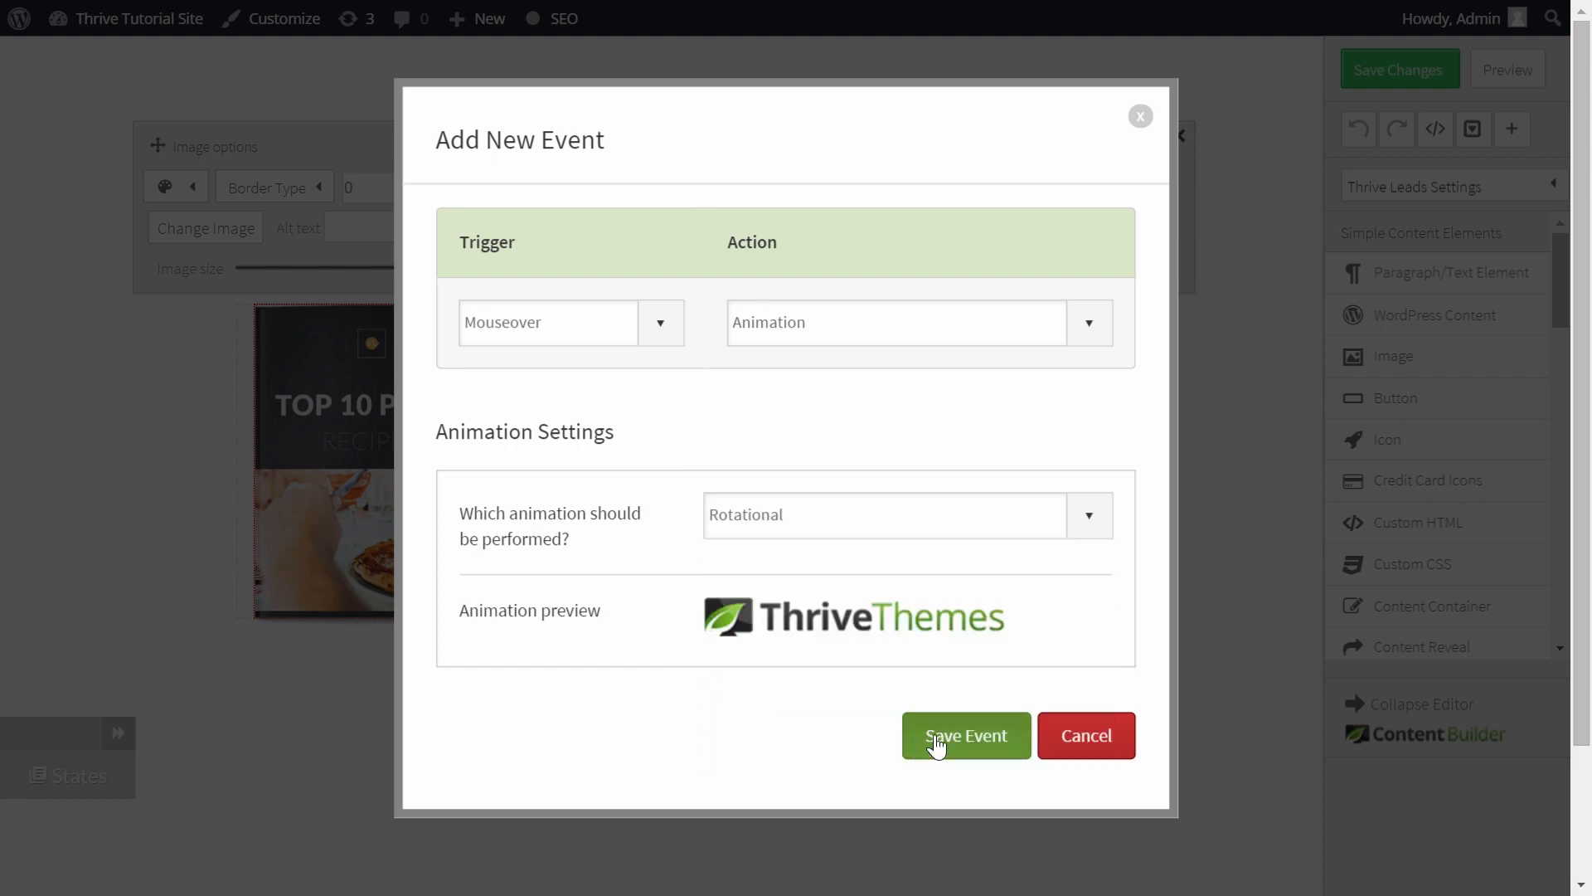
click(972, 744)
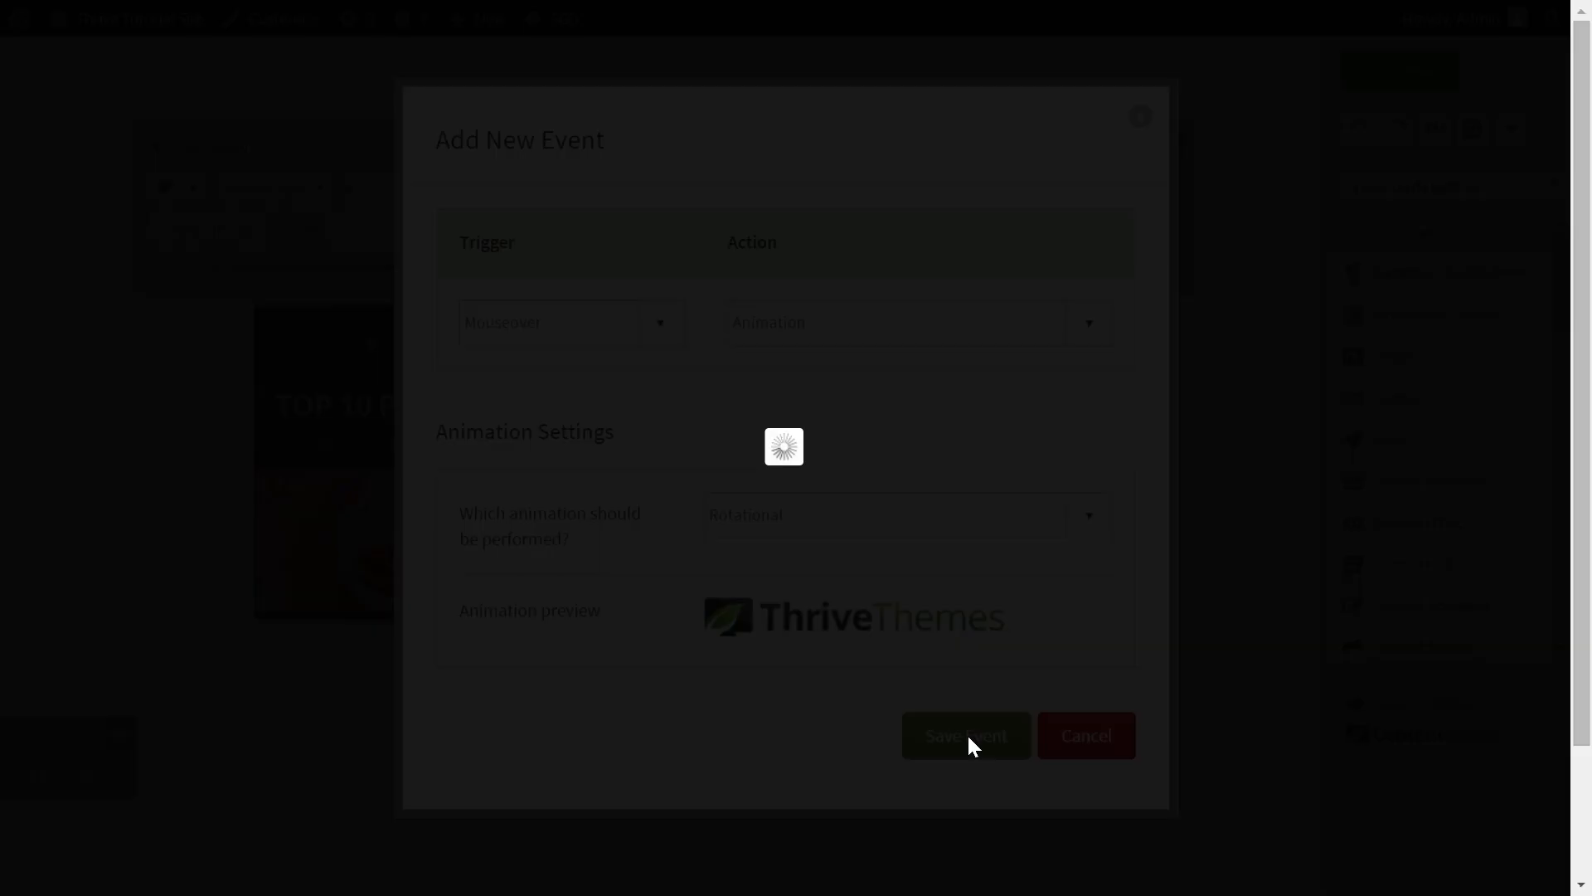
Close the event list and save the opt-in form's changes.
click(1093, 656)
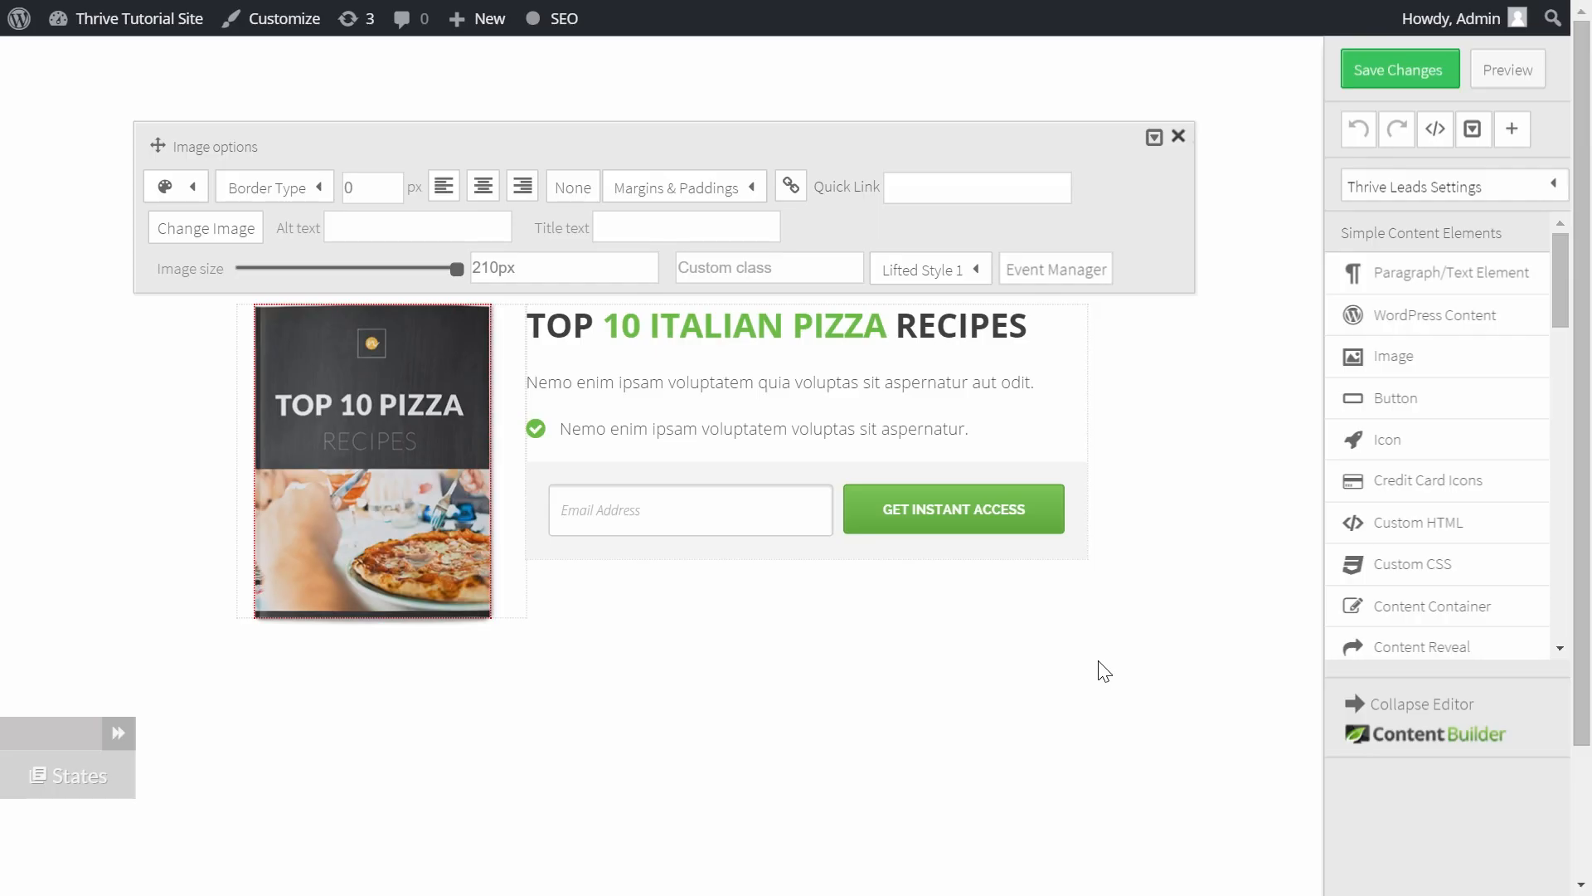
click(1397, 73)
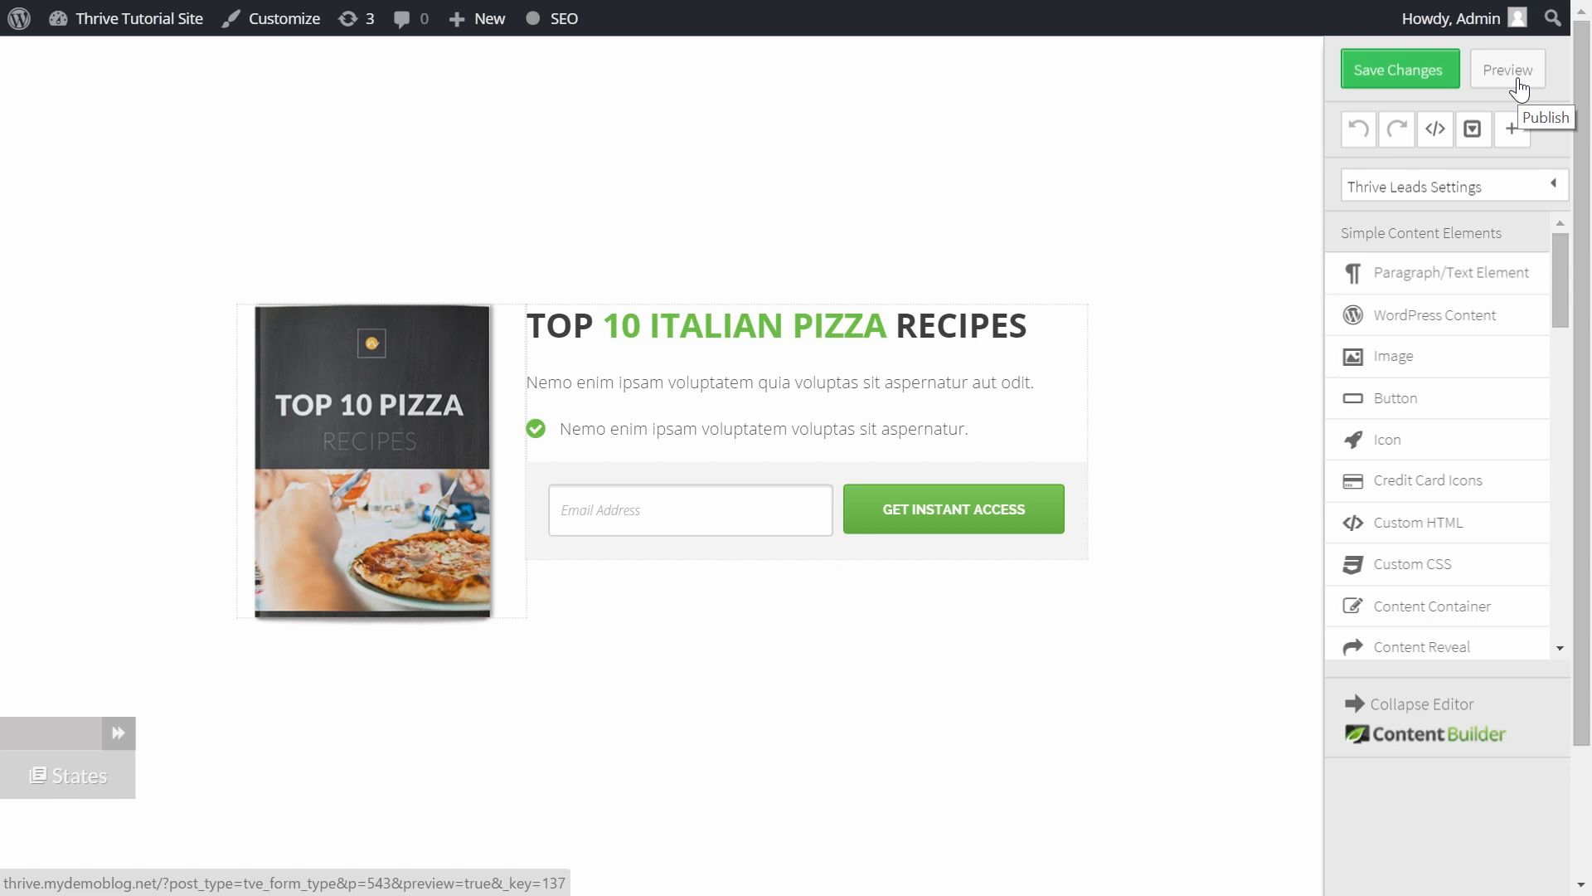
Preview the finished opt-in form with the book cover shown rotated.
click(1507, 70)
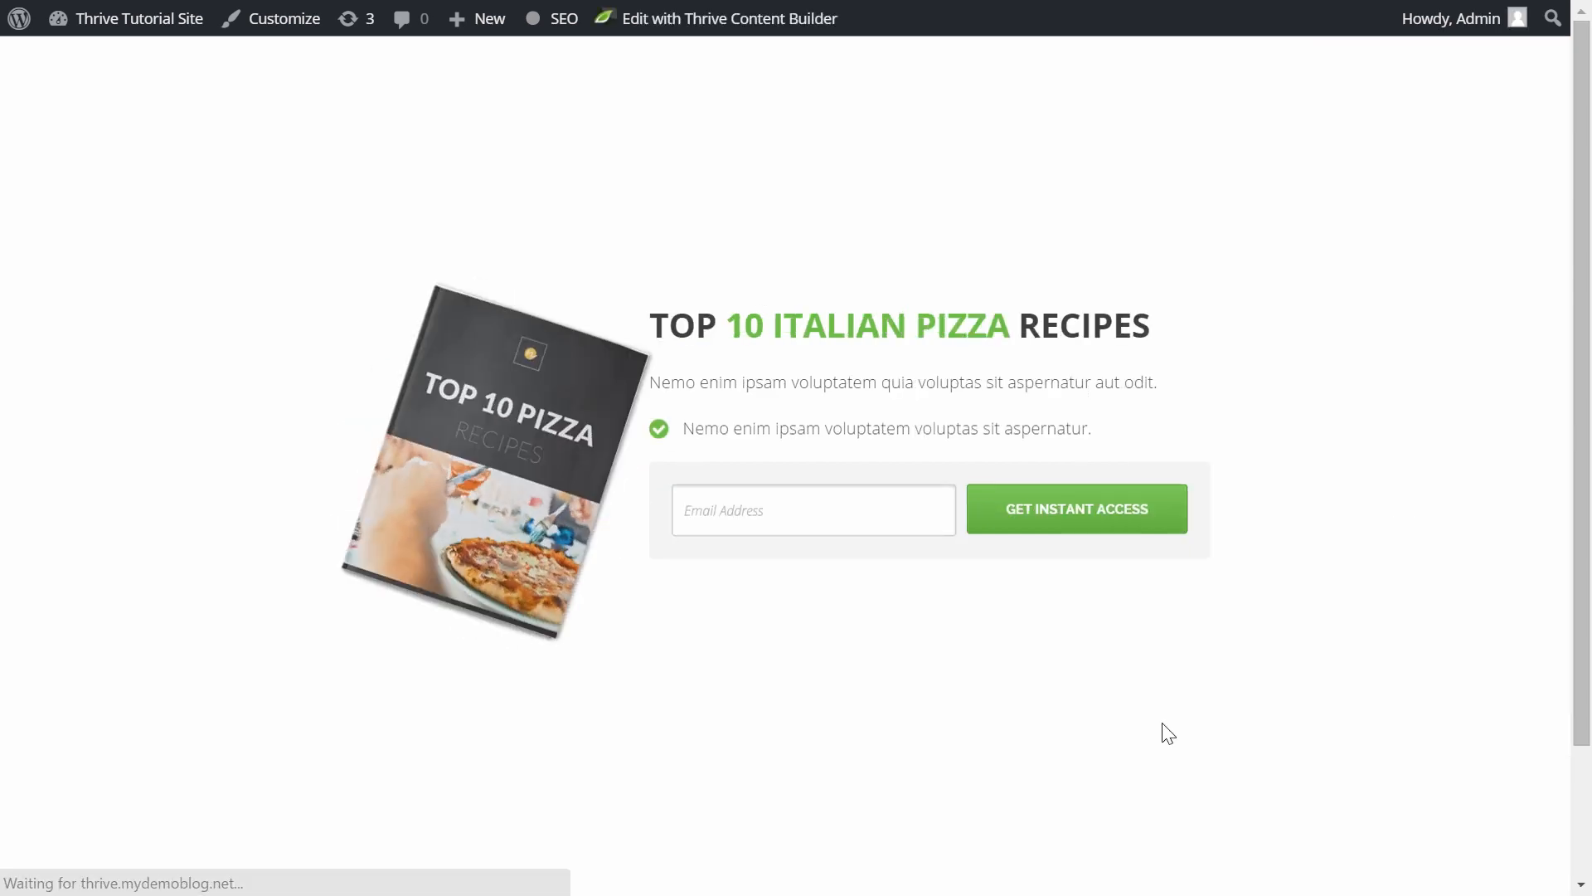